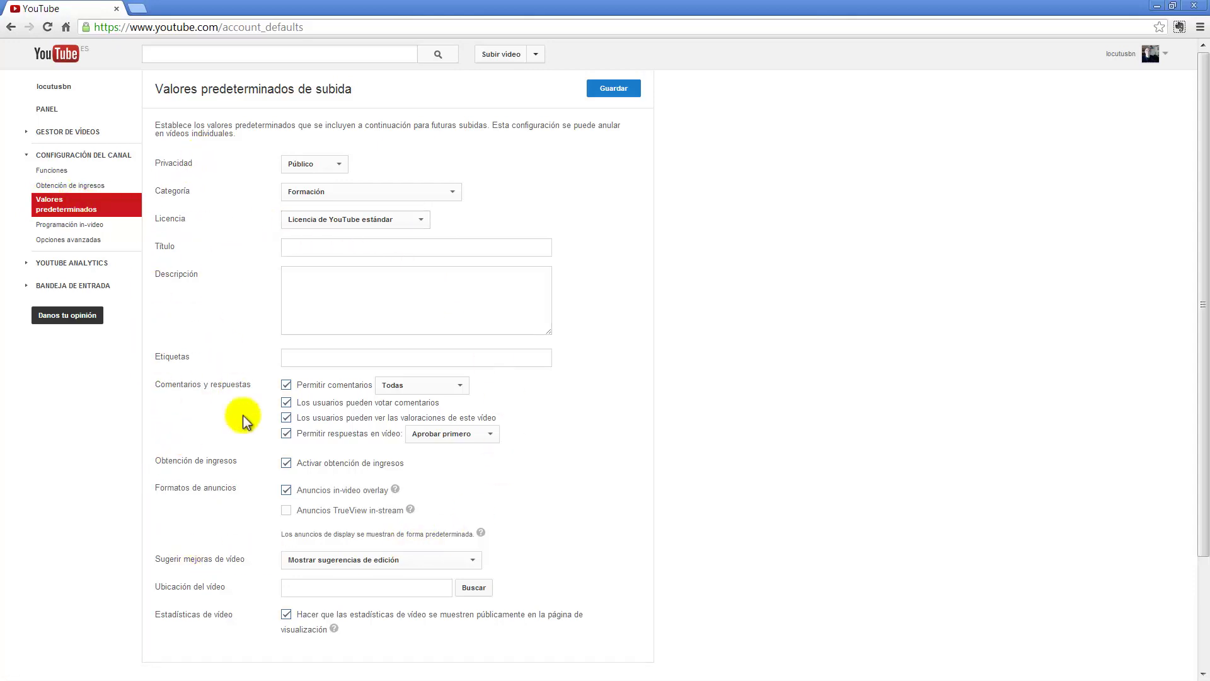
Step: Set the default privacy for uploads to Público
{"action": "left_click", "coordinate": [286, 510]}
{"action": "left_click", "coordinate": [339, 164]}
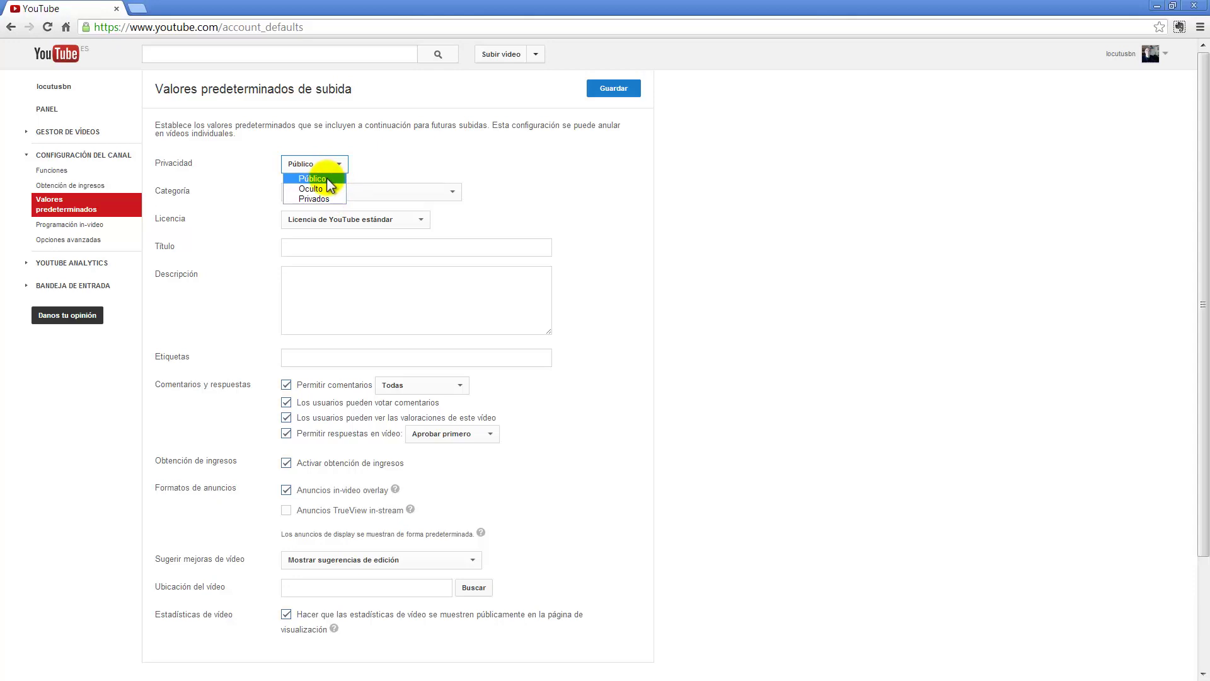
{"action": "left_click", "coordinate": [327, 179]}
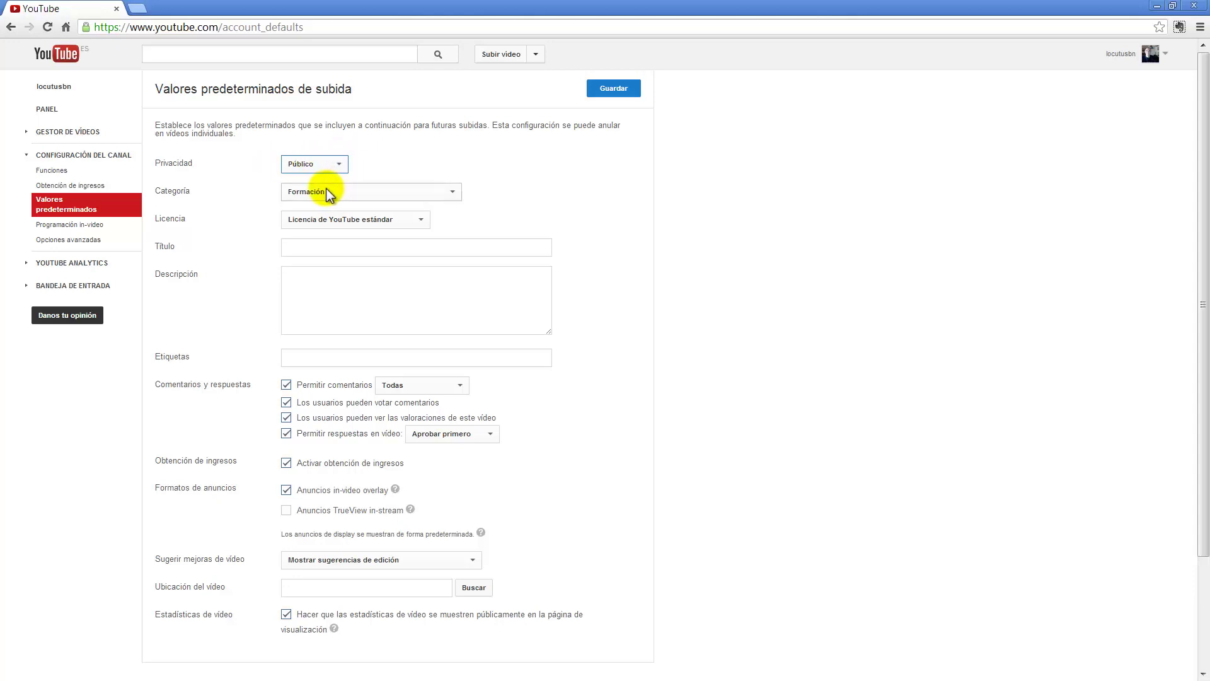
Step: Switch the default category to Viajes y eventos and restore it to Formación
{"action": "left_click", "coordinate": [454, 193]}
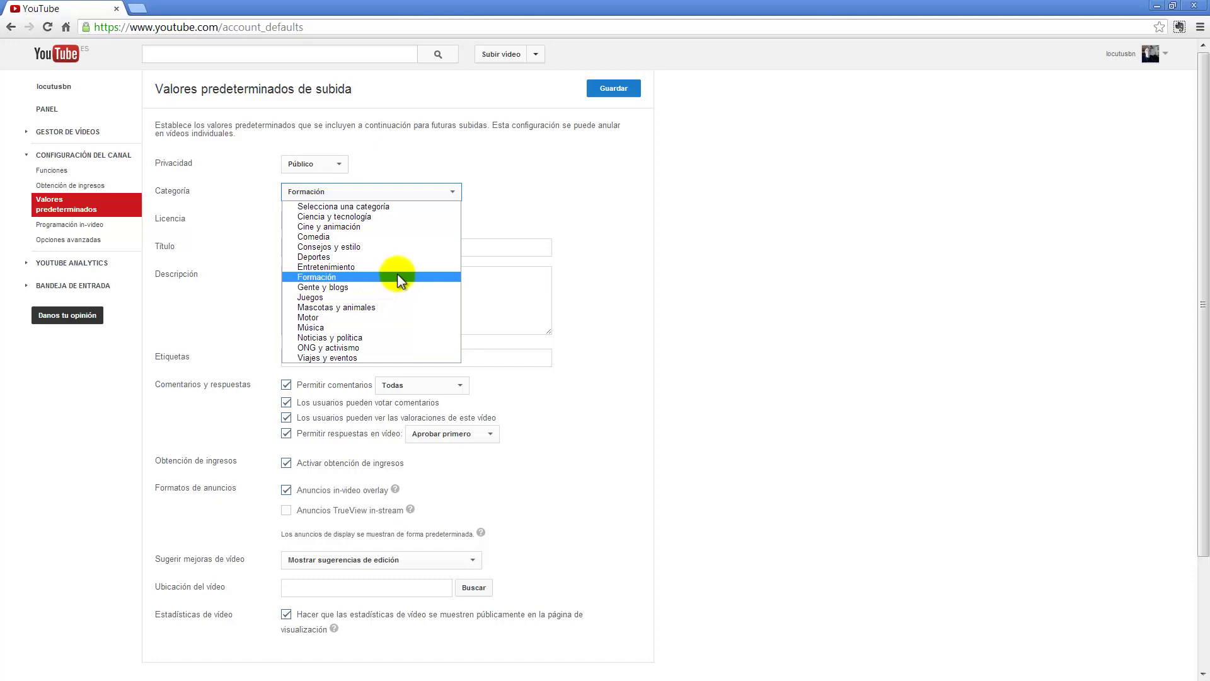
{"action": "left_click", "coordinate": [318, 358]}
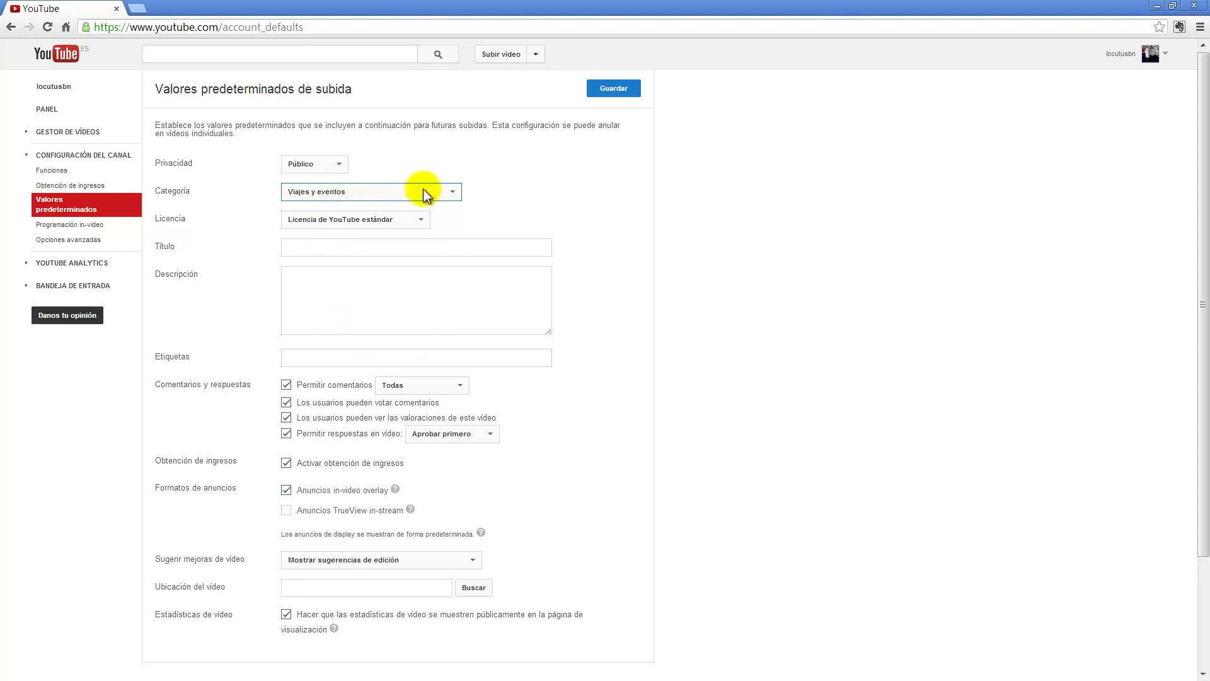
{"action": "left_click", "coordinate": [454, 192]}
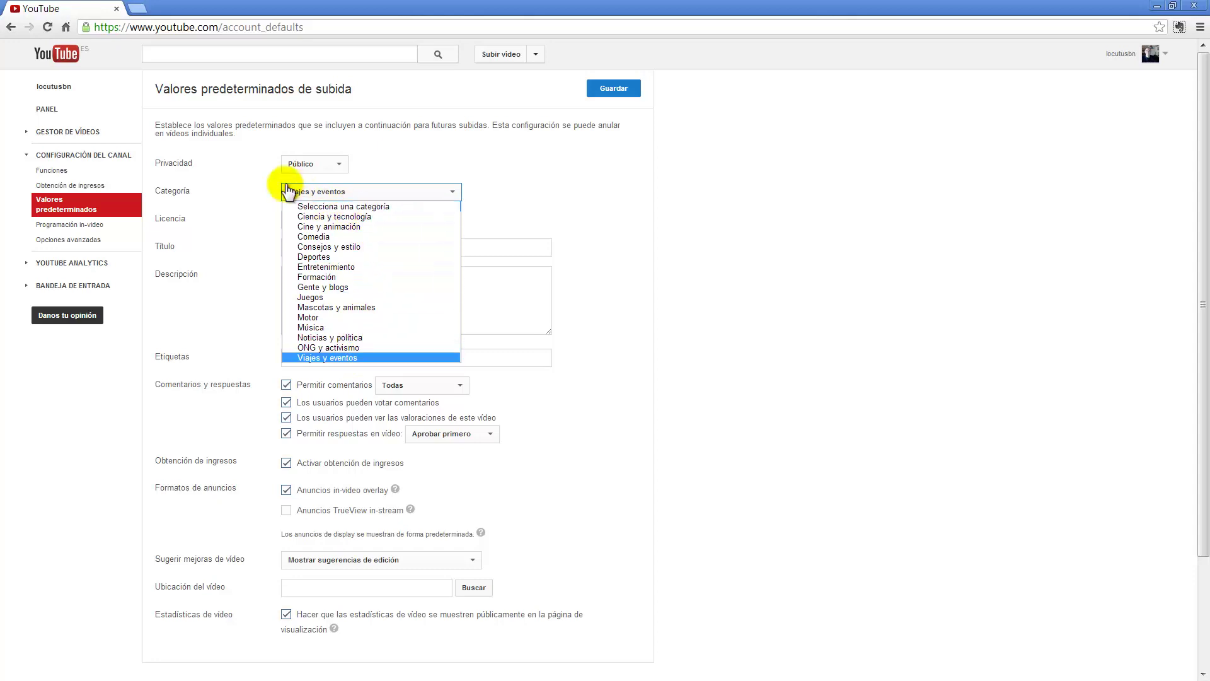
{"action": "left_click", "coordinate": [319, 278]}
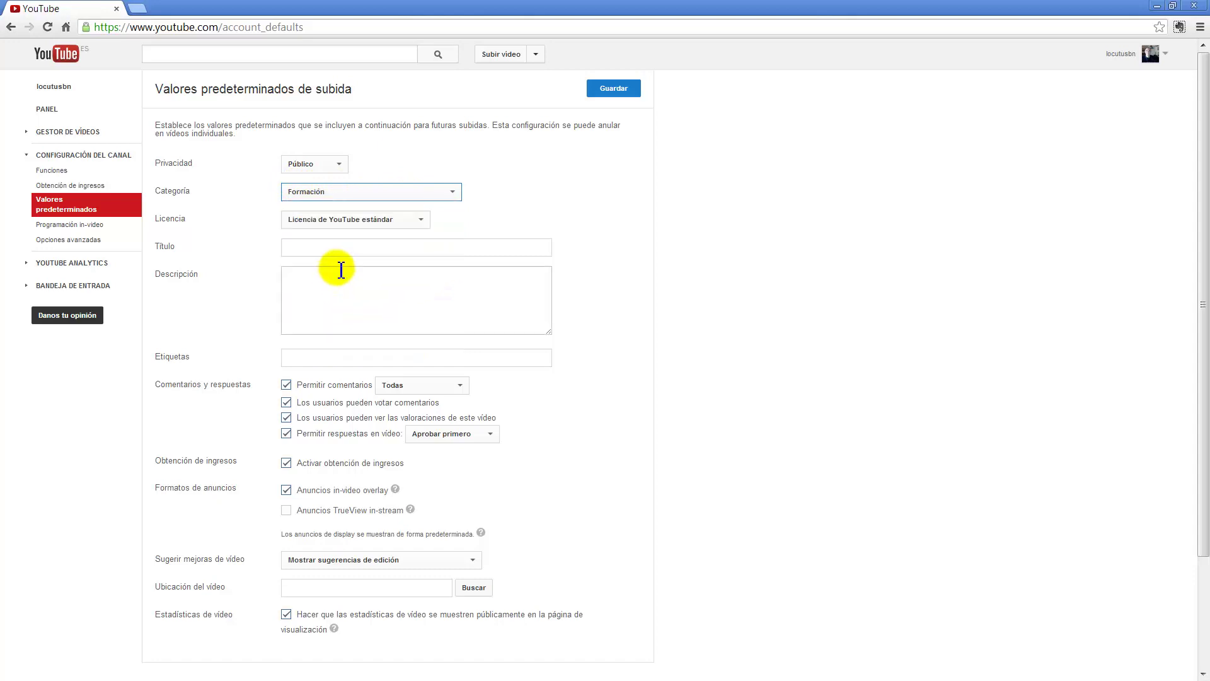
Step: Choose Licencia de YouTube estándar as the default licence, leaving the title and tags empty
{"action": "left_click", "coordinate": [421, 221]}
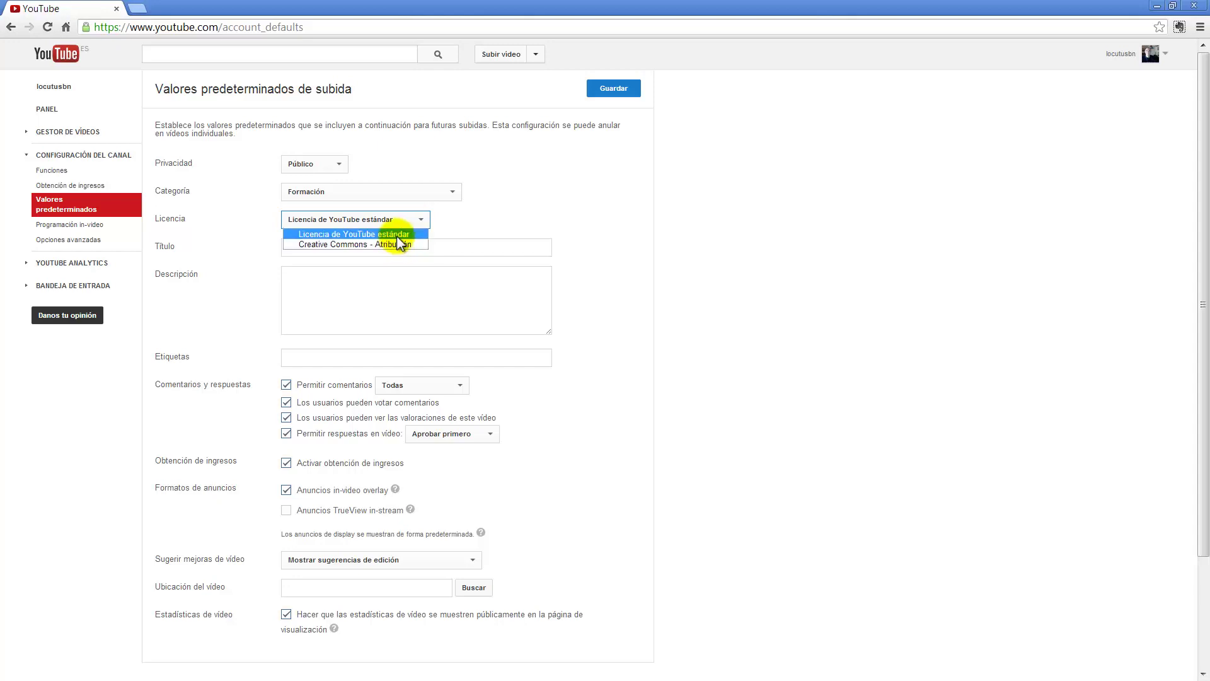
{"action": "left_click", "coordinate": [361, 236]}
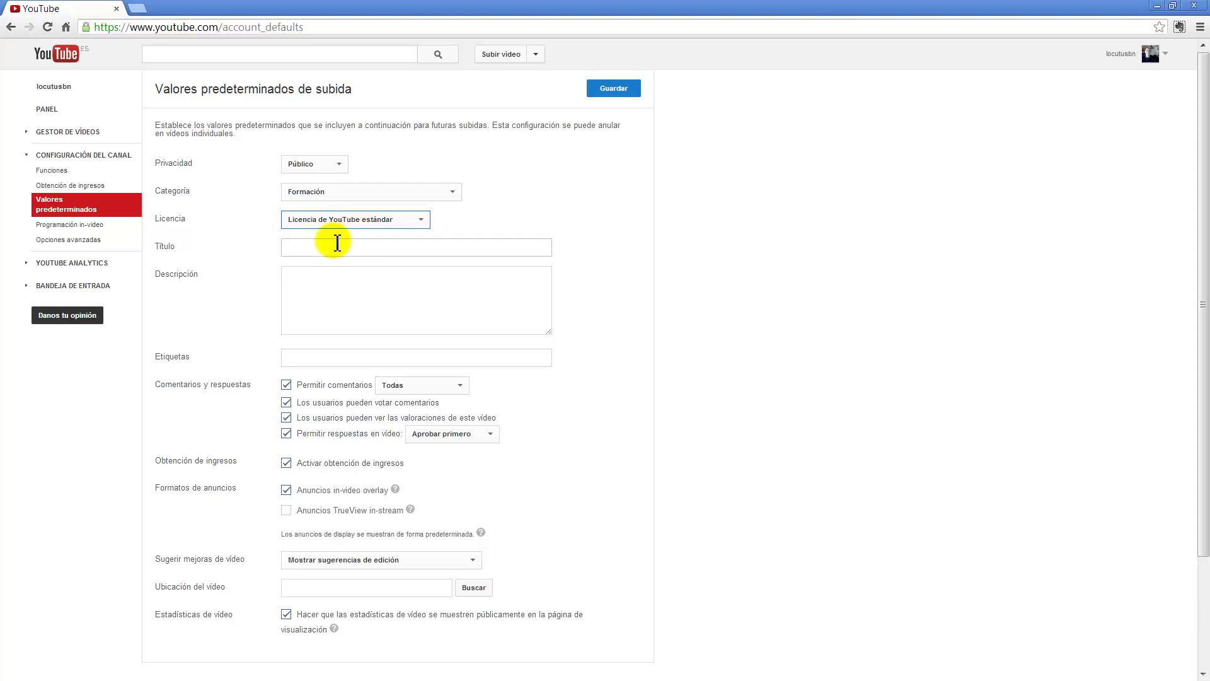
{"action": "left_click", "coordinate": [333, 246]}
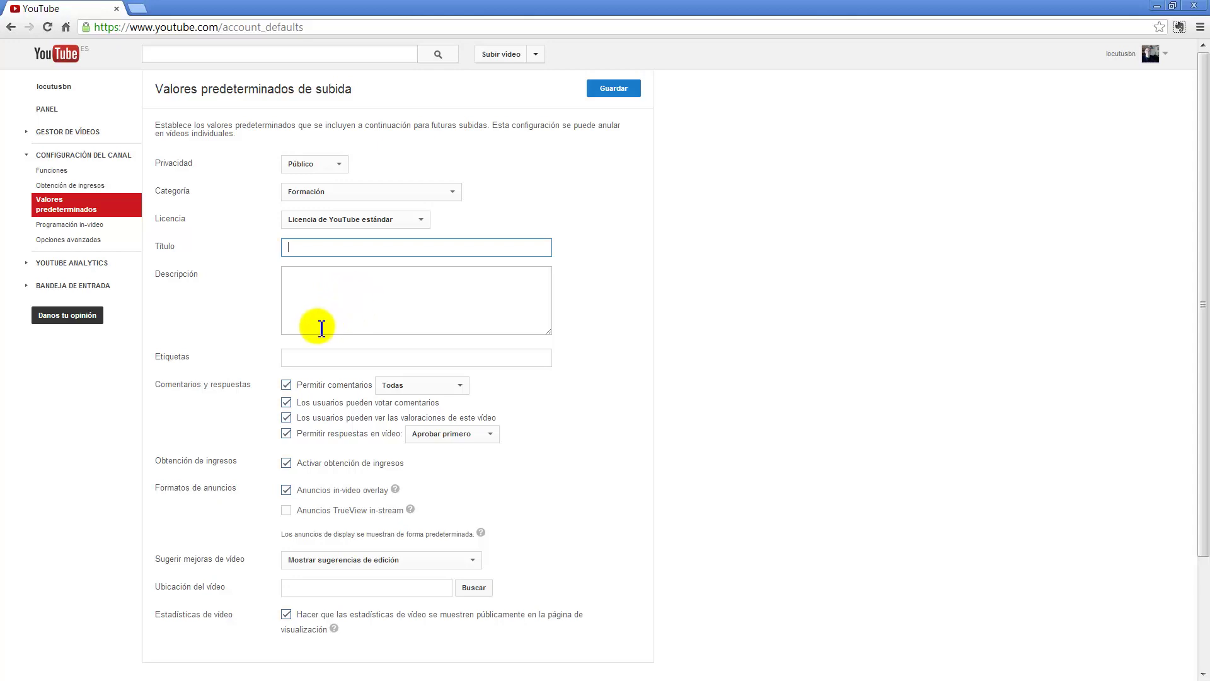
{"action": "left_click", "coordinate": [303, 357]}
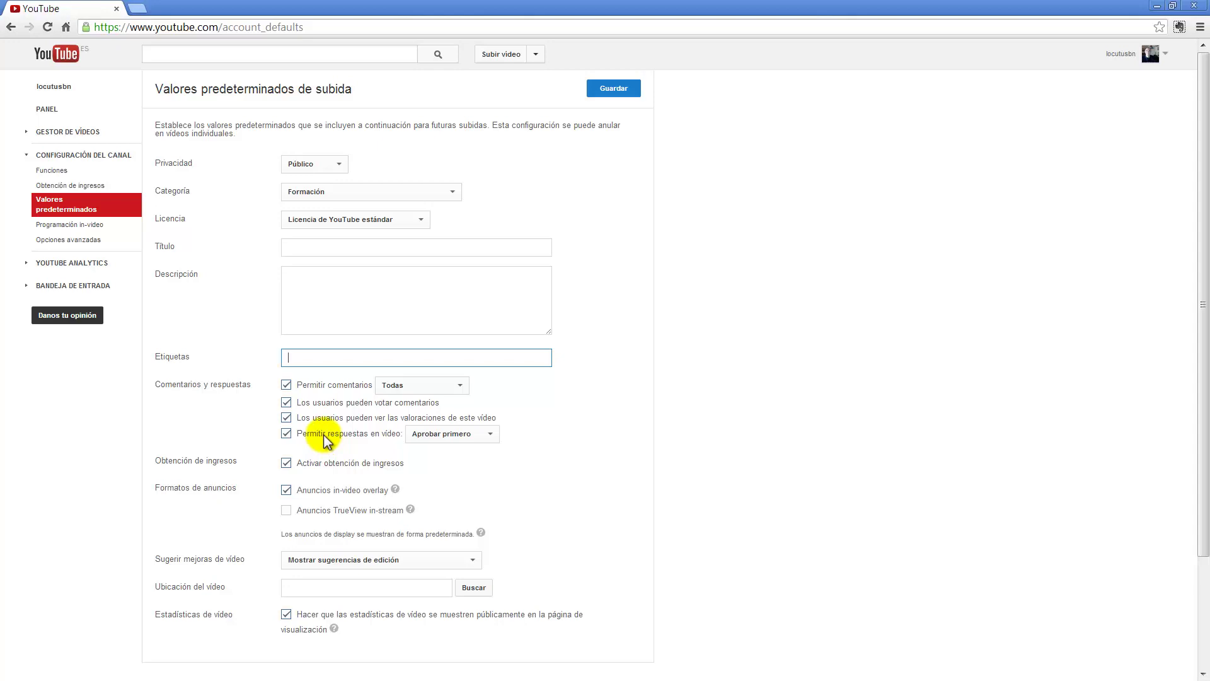
Step: Allow comments by default with the option Todas and let users vote on comments
{"action": "left_click", "coordinate": [287, 386]}
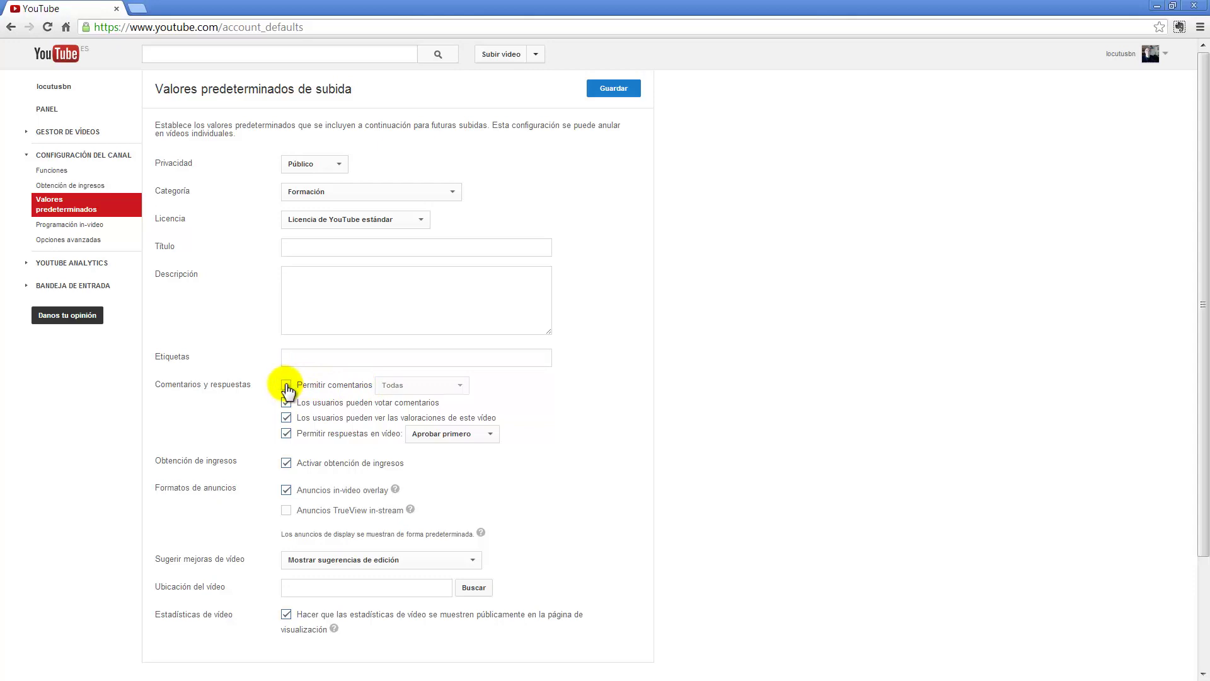
{"action": "left_click", "coordinate": [287, 386]}
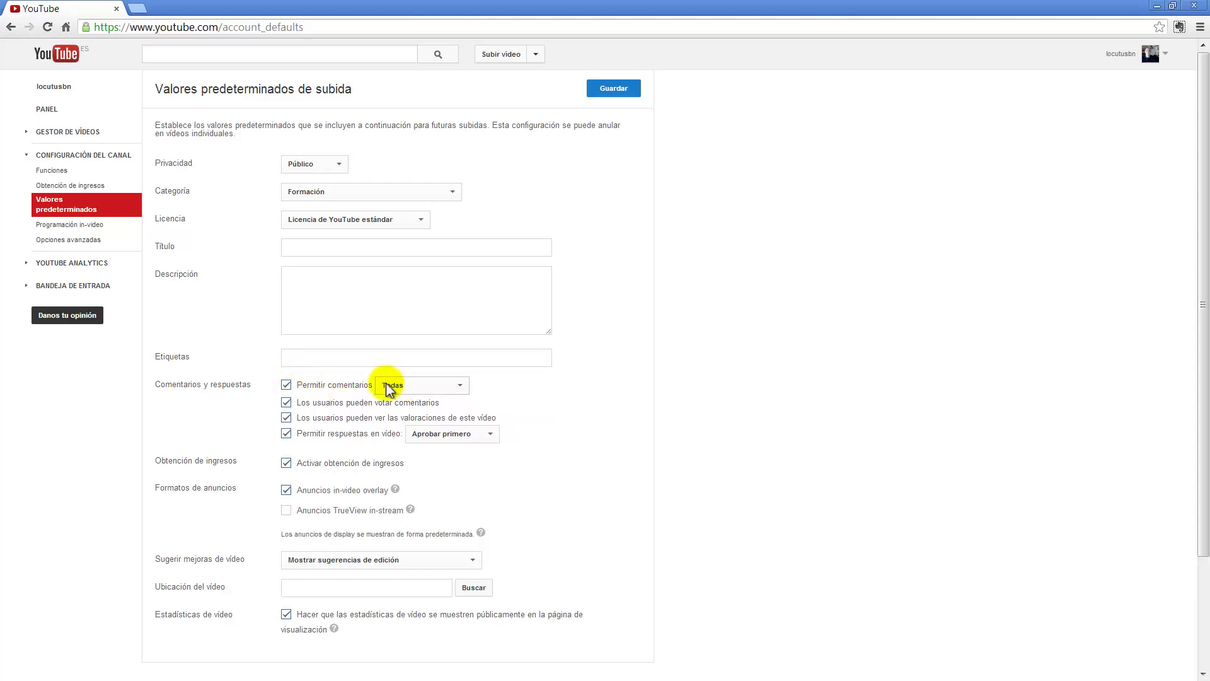
{"action": "left_click", "coordinate": [458, 387]}
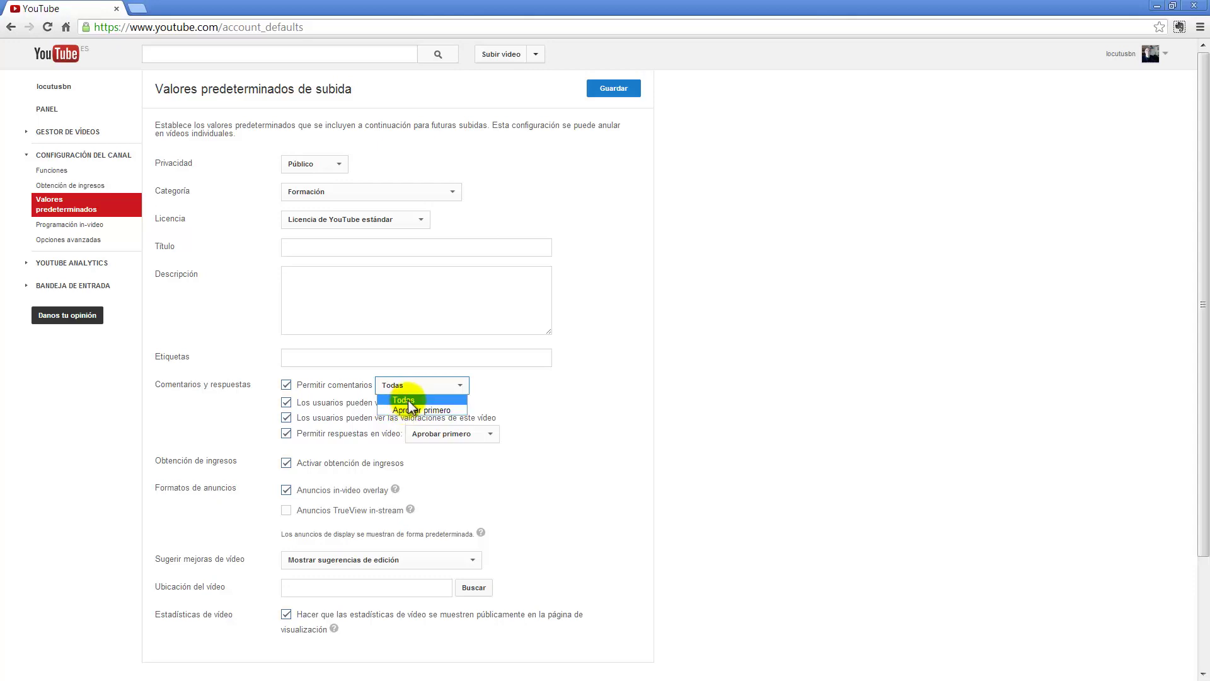
{"action": "left_click", "coordinate": [411, 401]}
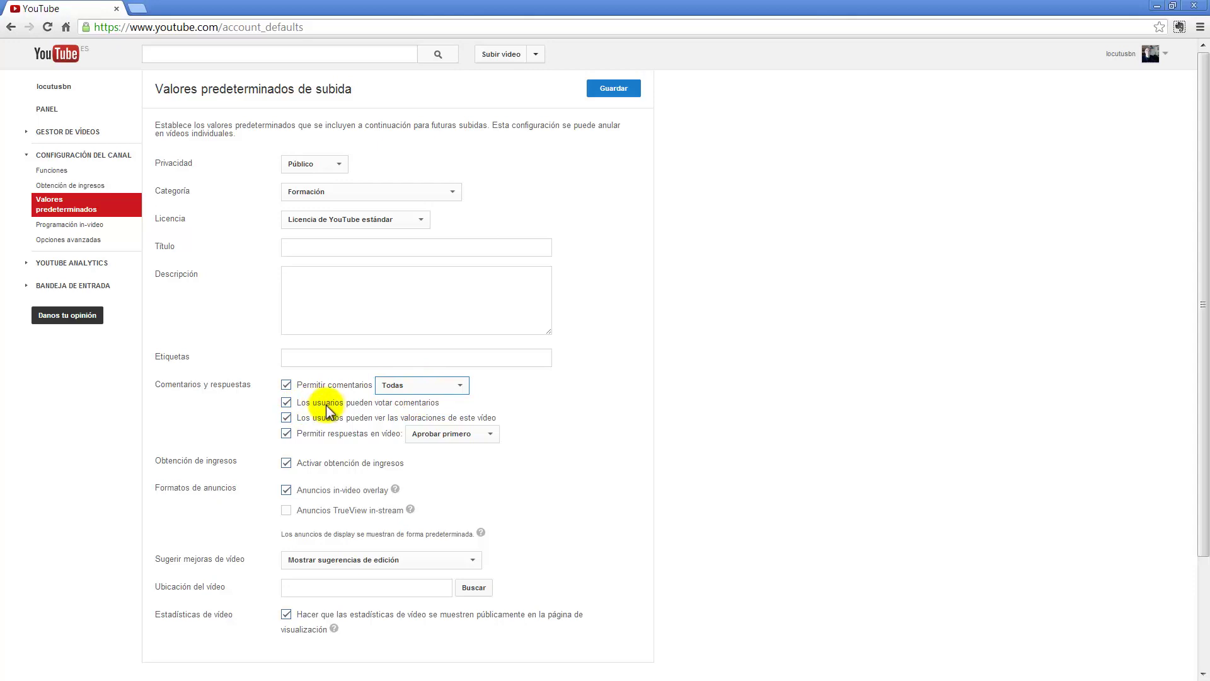
{"action": "left_click", "coordinate": [289, 408]}
{"action": "left_click", "coordinate": [289, 408]}
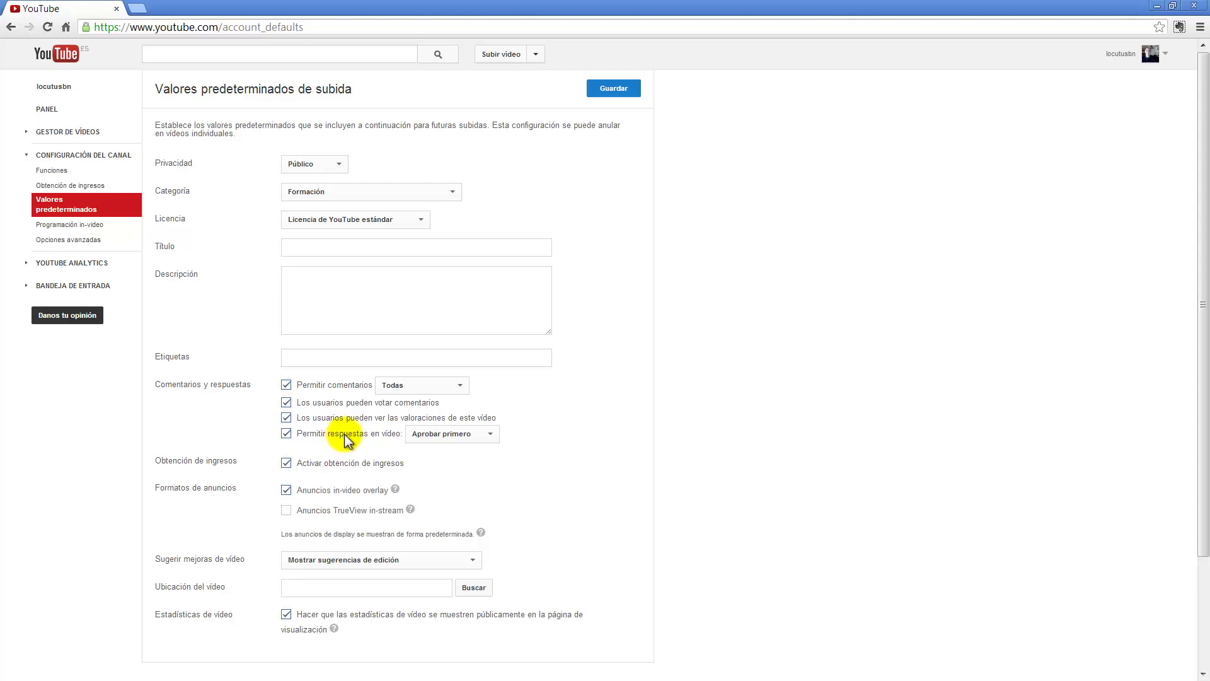
Step: Allow video responses by default with the option Aprobar primero
{"action": "left_click", "coordinate": [490, 432]}
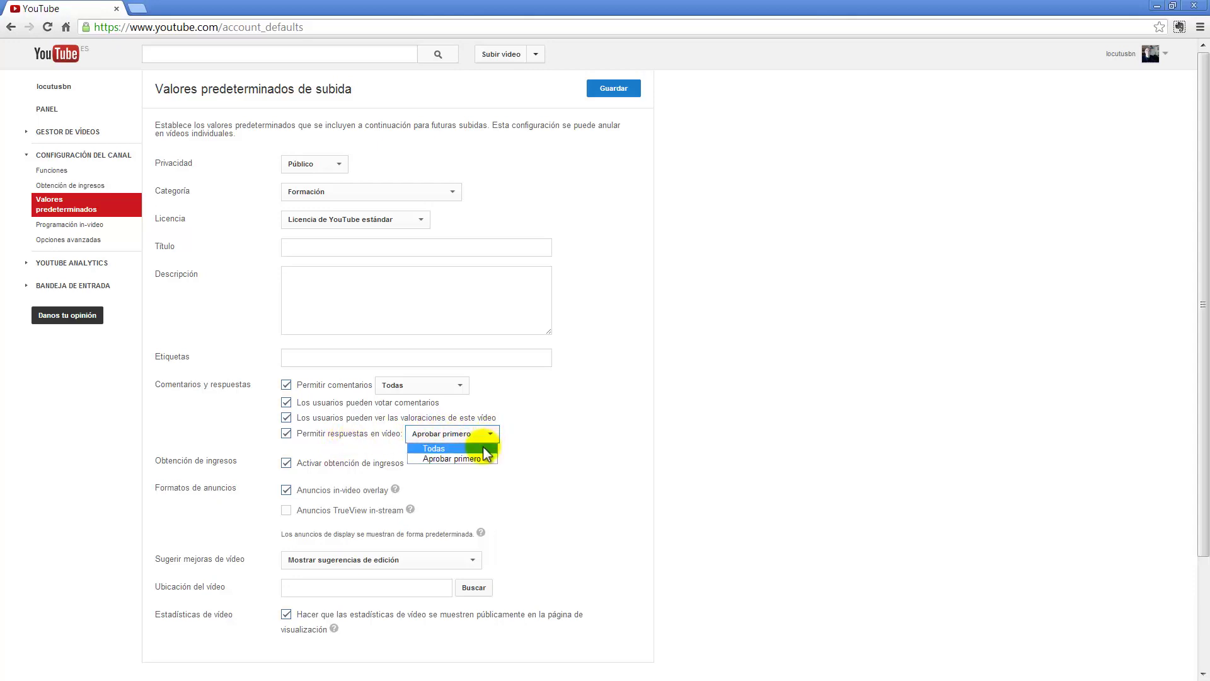
{"action": "left_click", "coordinate": [483, 448]}
{"action": "left_click", "coordinate": [493, 434]}
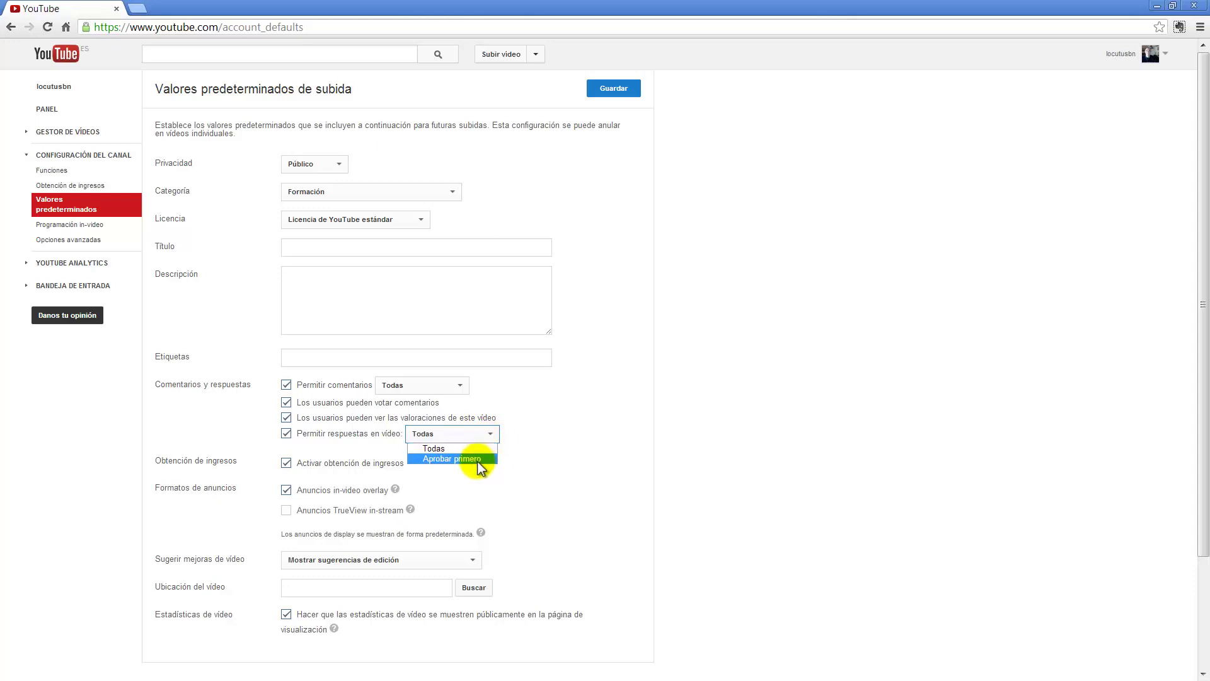
{"action": "left_click", "coordinate": [477, 460]}
{"action": "left_click", "coordinate": [287, 433]}
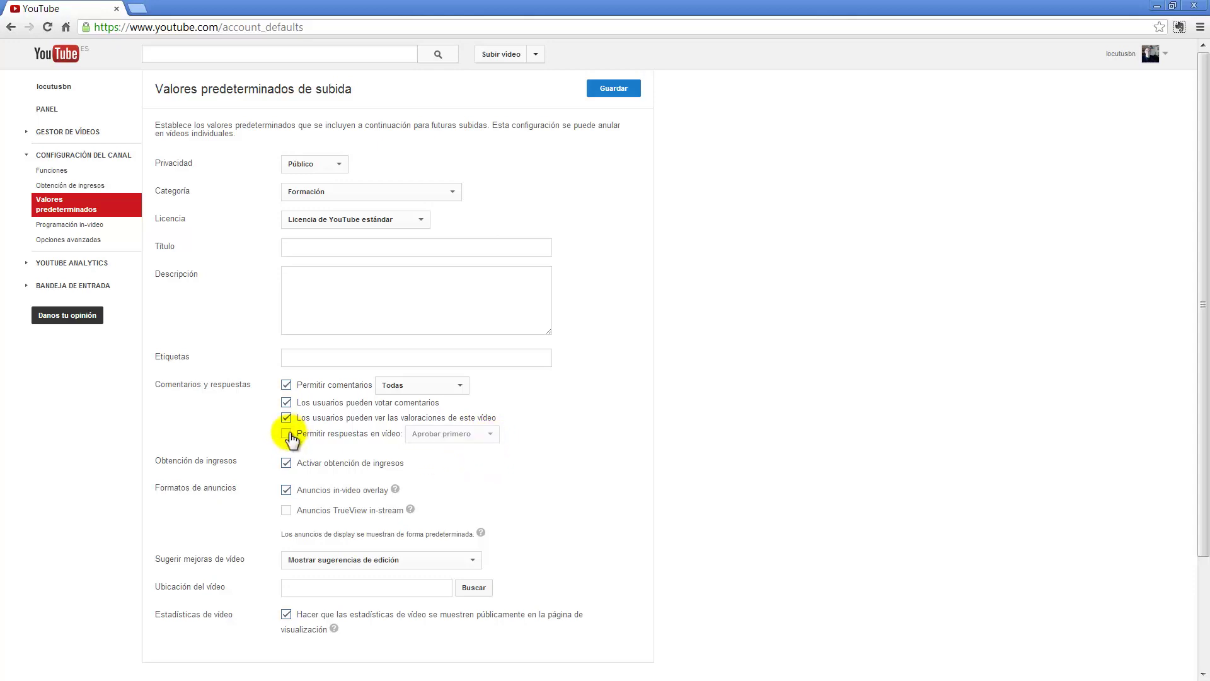
{"action": "left_click", "coordinate": [289, 434]}
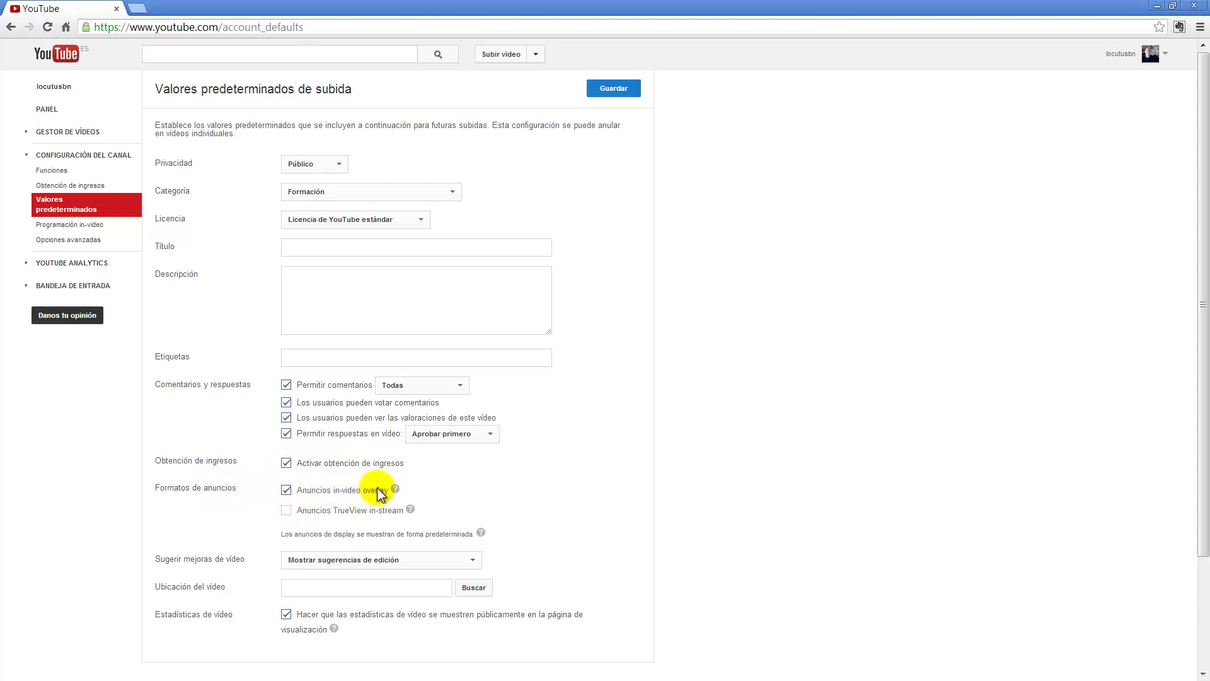
Step: Read the help for in-video overlay and TrueView in-stream ads and review the options for suggesting video improvements
{"action": "mouse_move", "coordinate": [396, 492]}
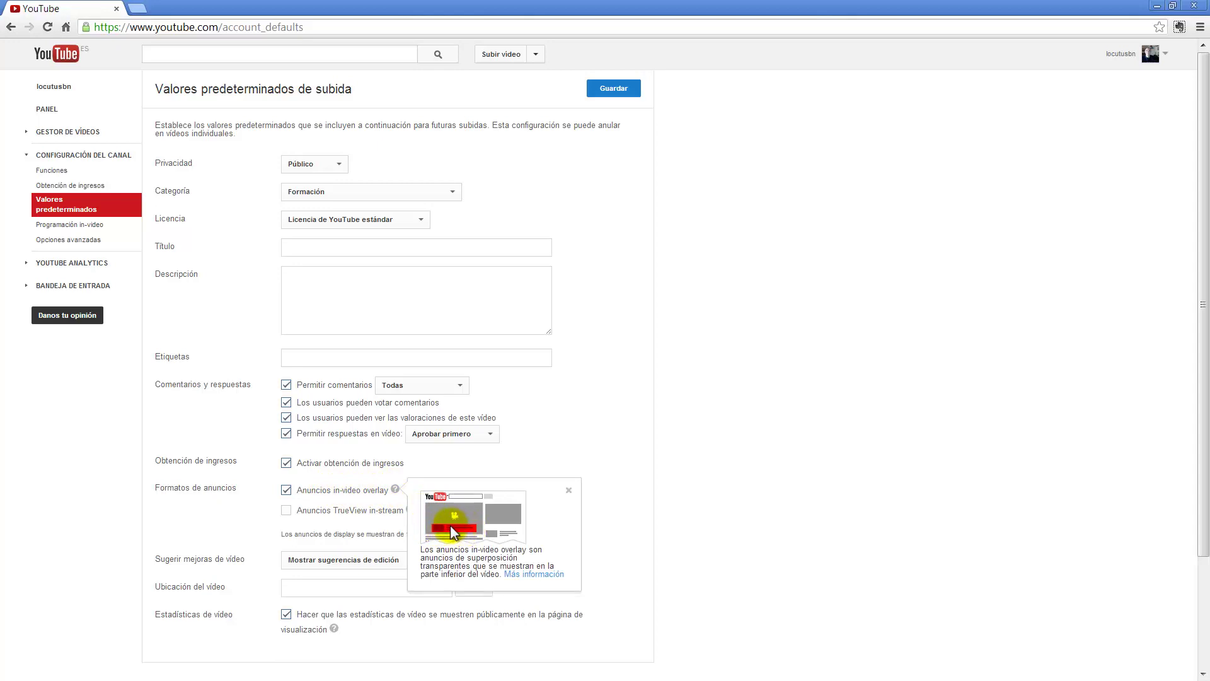
{"action": "left_click", "coordinate": [568, 490]}
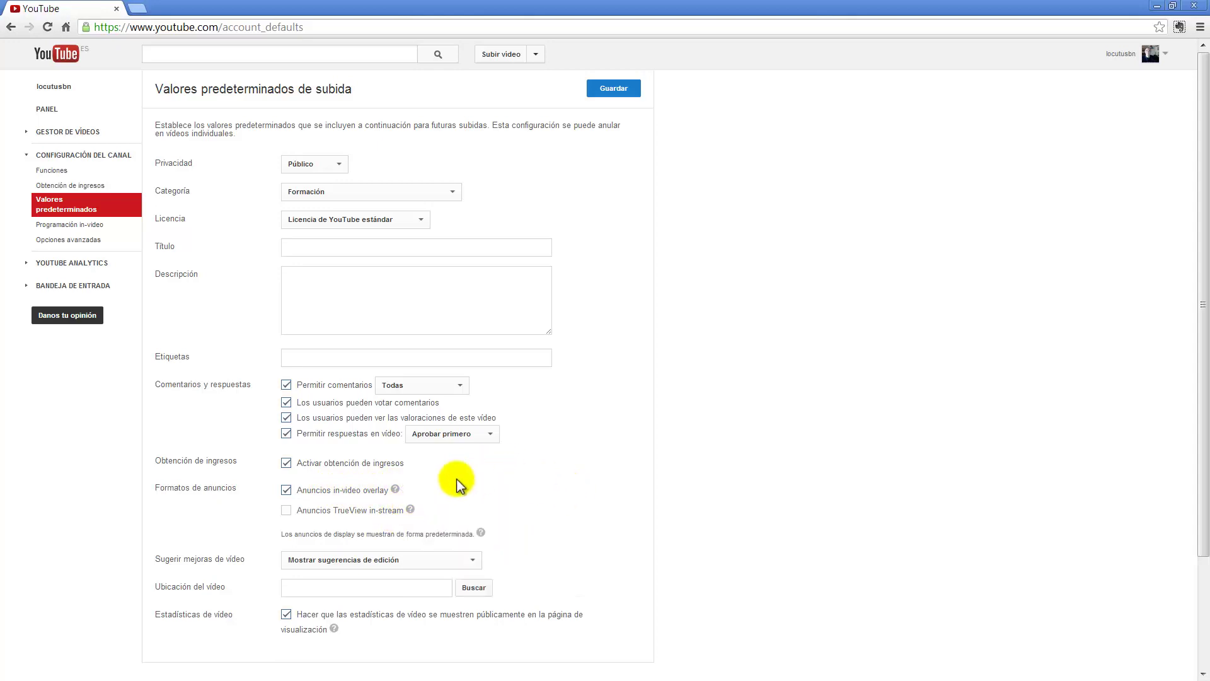
{"action": "left_click", "coordinate": [411, 509]}
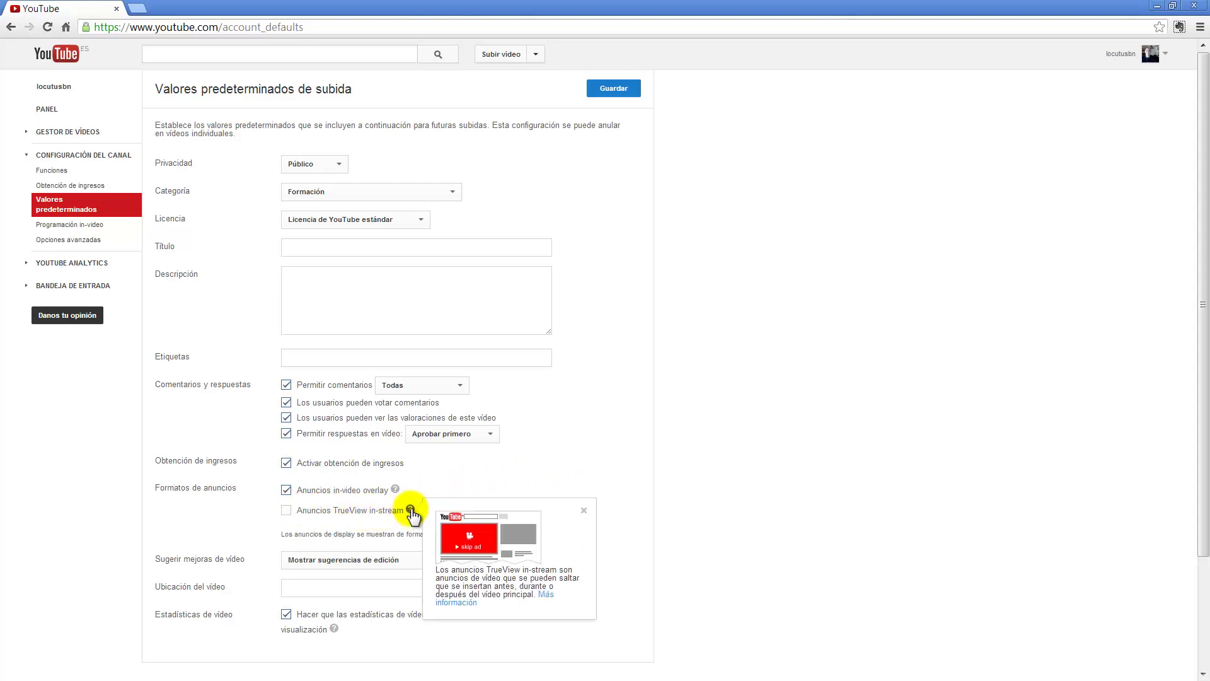
{"action": "left_click", "coordinate": [585, 510]}
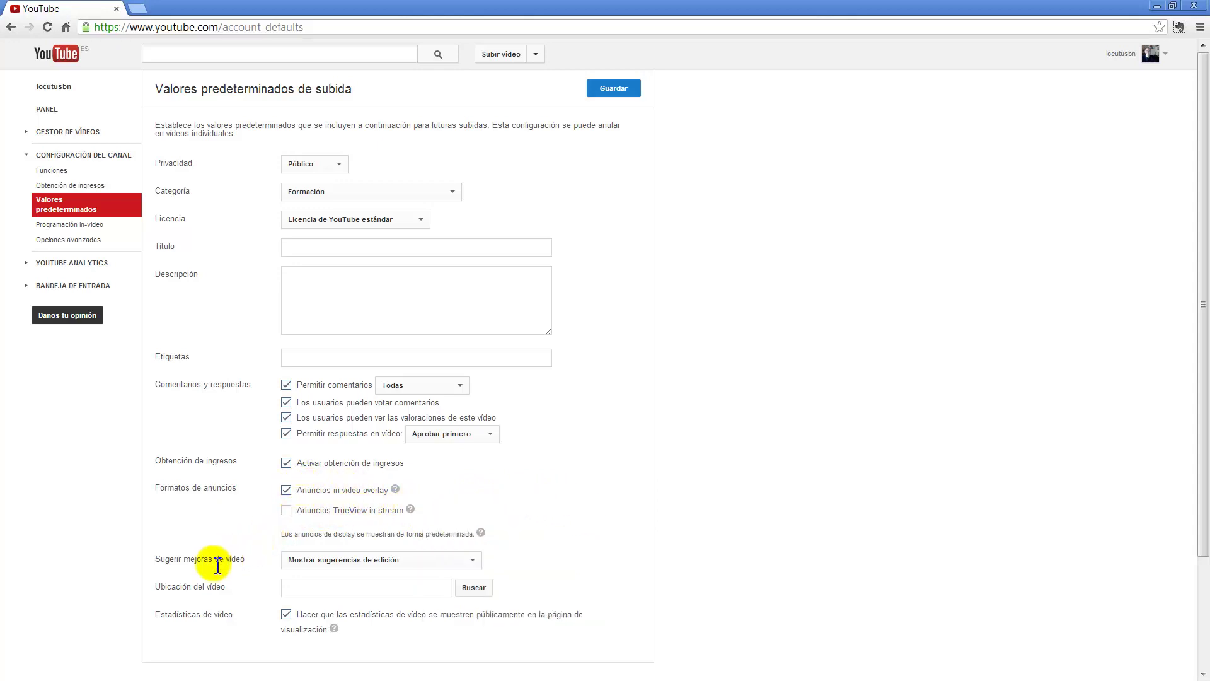
{"action": "left_click", "coordinate": [475, 558]}
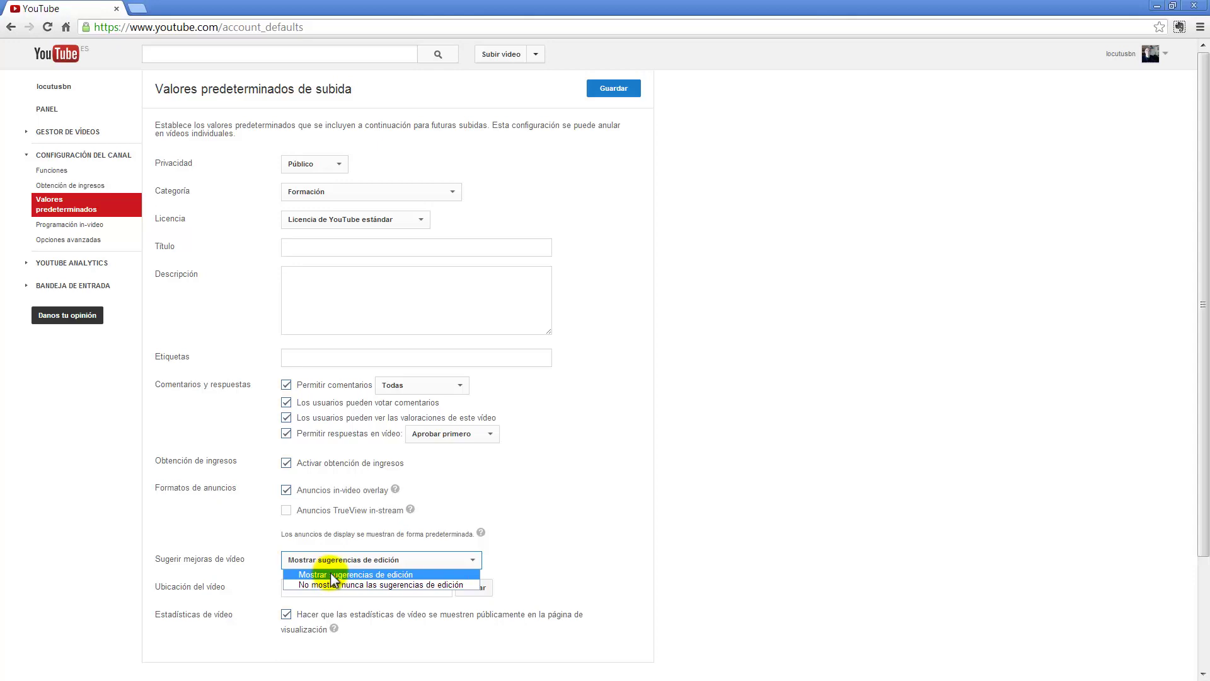
{"action": "left_click", "coordinate": [542, 565]}
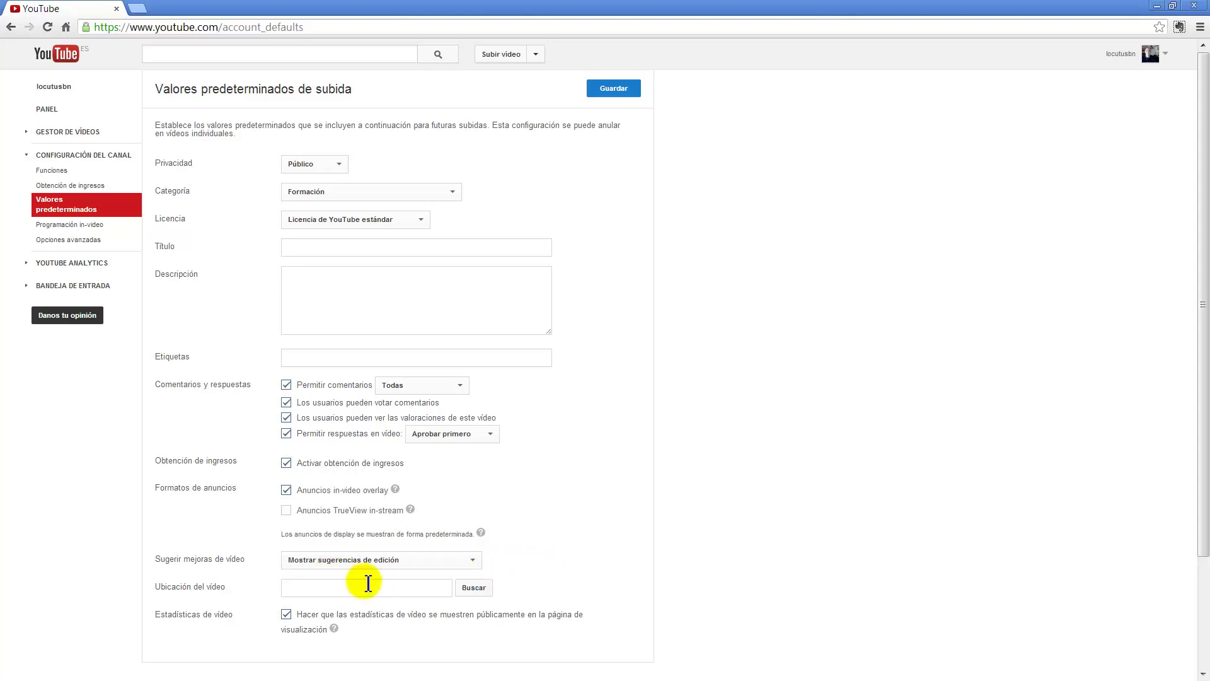
Step: Place the default video location marker on the map near Valladolid, Spain, at 41.61041 -4.22932
{"action": "left_click", "coordinate": [441, 590]}
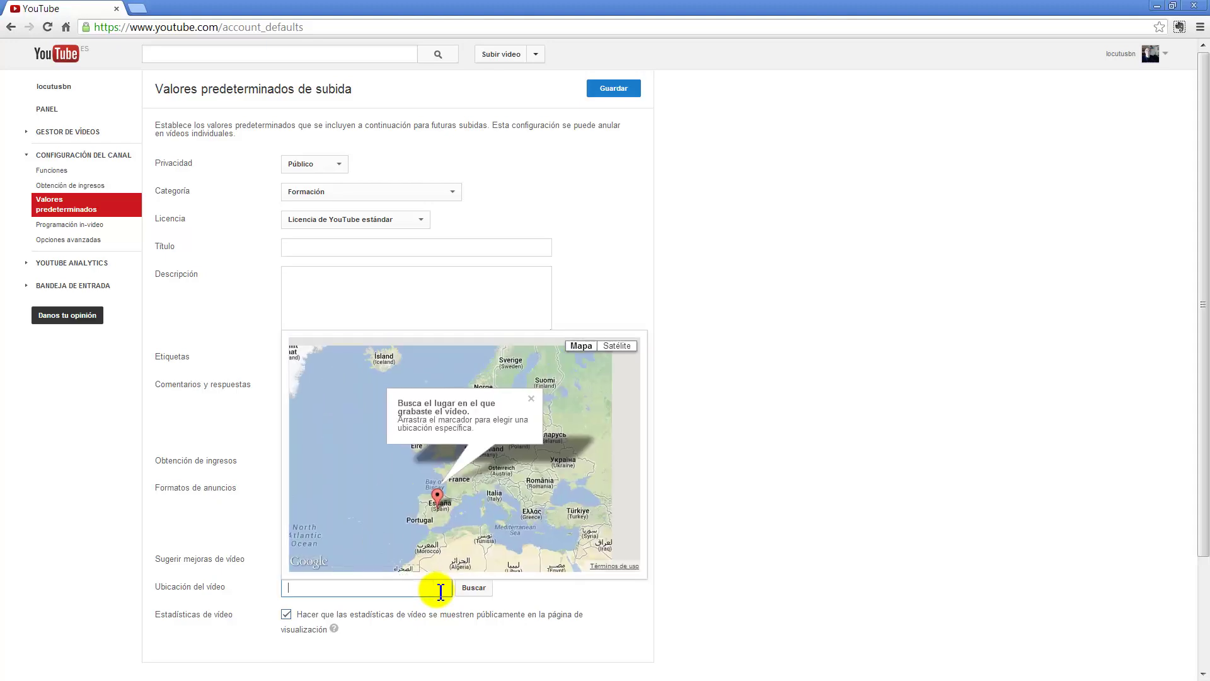
{"action": "scroll", "coordinate": [439, 511], "scroll_direction": "up", "scroll_amount": 1}
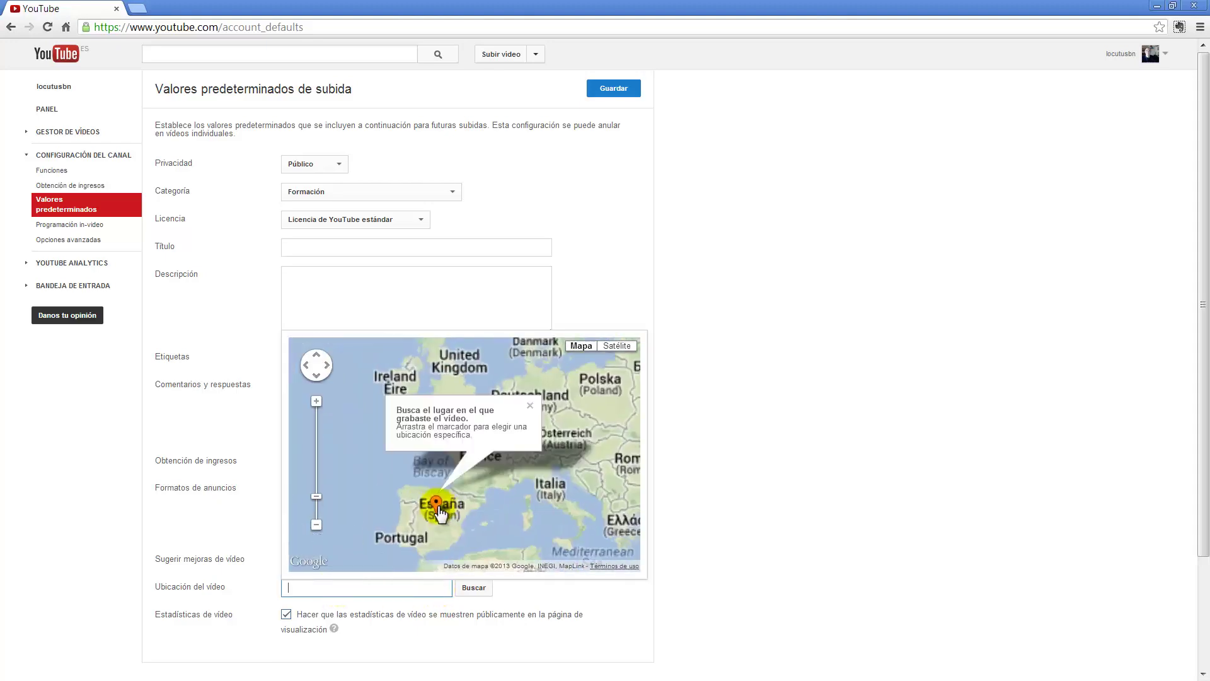
{"action": "scroll", "coordinate": [440, 511], "scroll_direction": "up", "scroll_amount": 4}
{"action": "mouse_move", "coordinate": [425, 500]}
{"action": "left_mouse_down"}
{"action": "mouse_move", "coordinate": [432, 554]}
{"action": "mouse_move", "coordinate": [472, 451]}
{"action": "left_mouse_up"}
{"action": "left_click", "coordinate": [729, 378]}
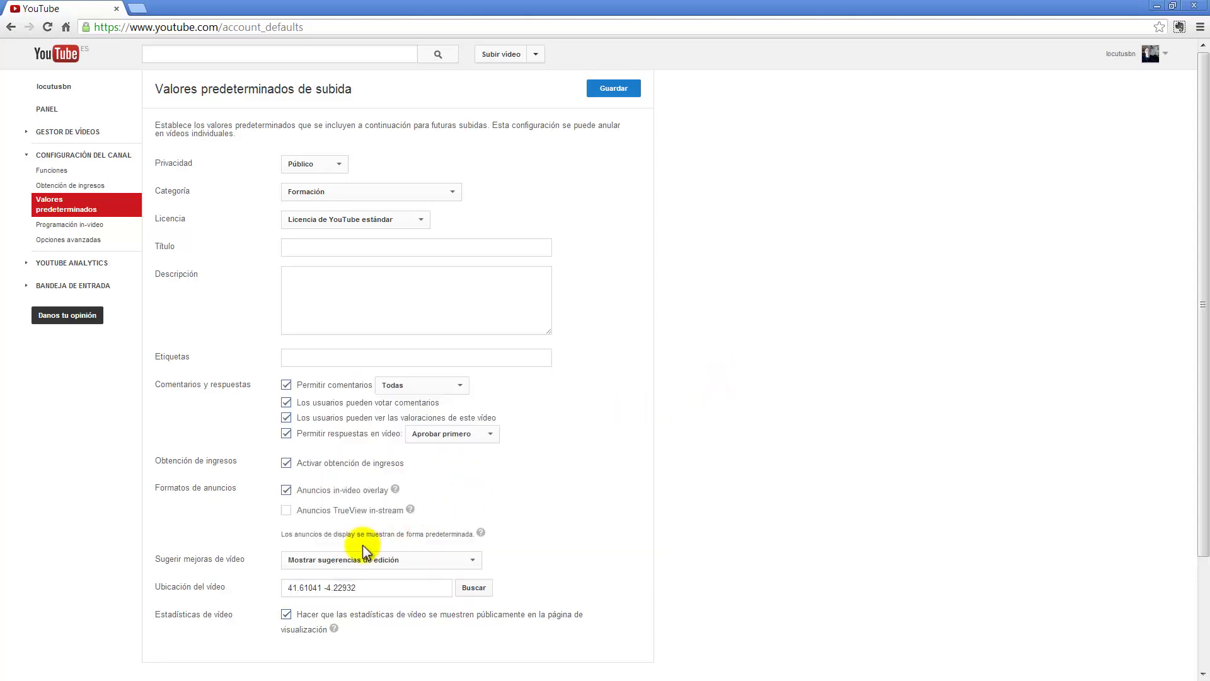
Step: Clear the coordinates from the default video location and close the map
{"action": "left_click", "coordinate": [368, 586]}
{"action": "key", "text": "BackSpace"}
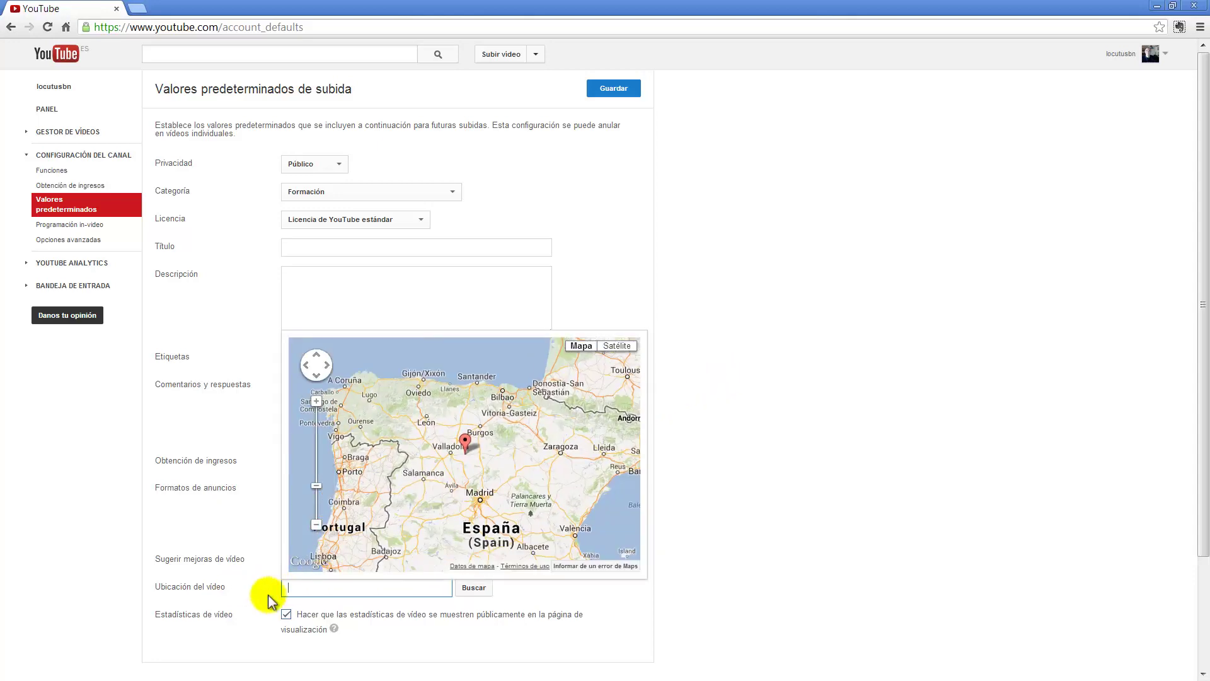
{"action": "left_click", "coordinate": [785, 598]}
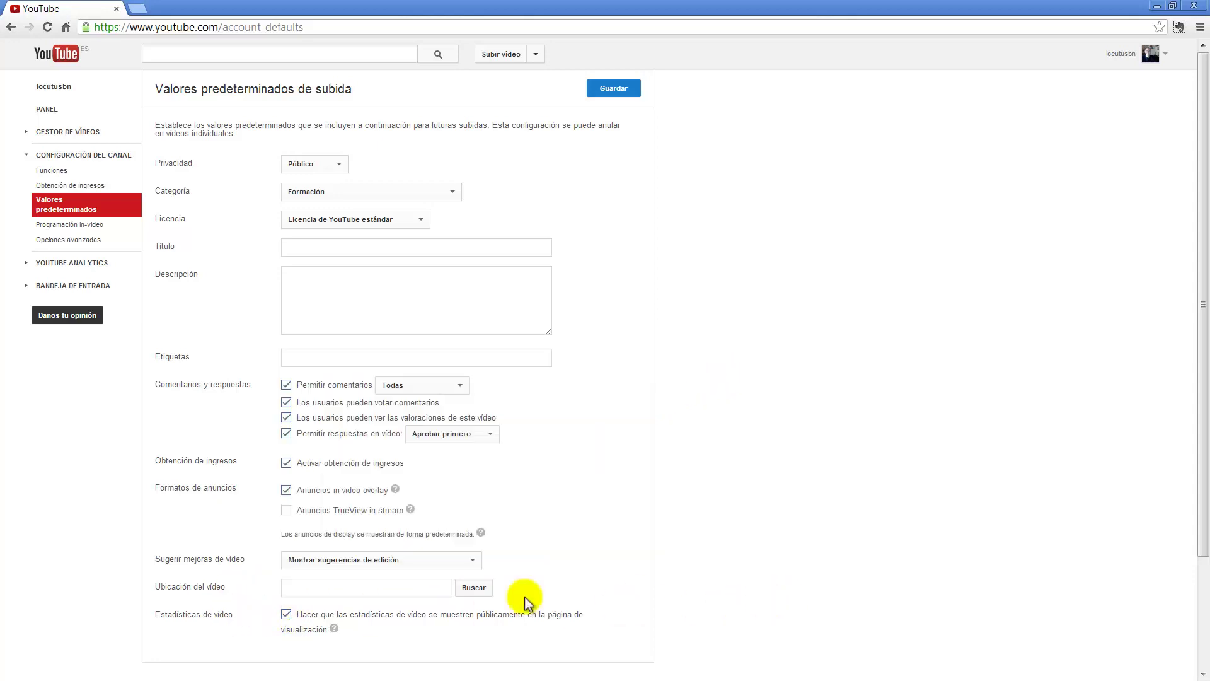
Step: Read the help about showing video statistics publicly on the watch page, and close it
{"action": "left_click", "coordinate": [334, 629]}
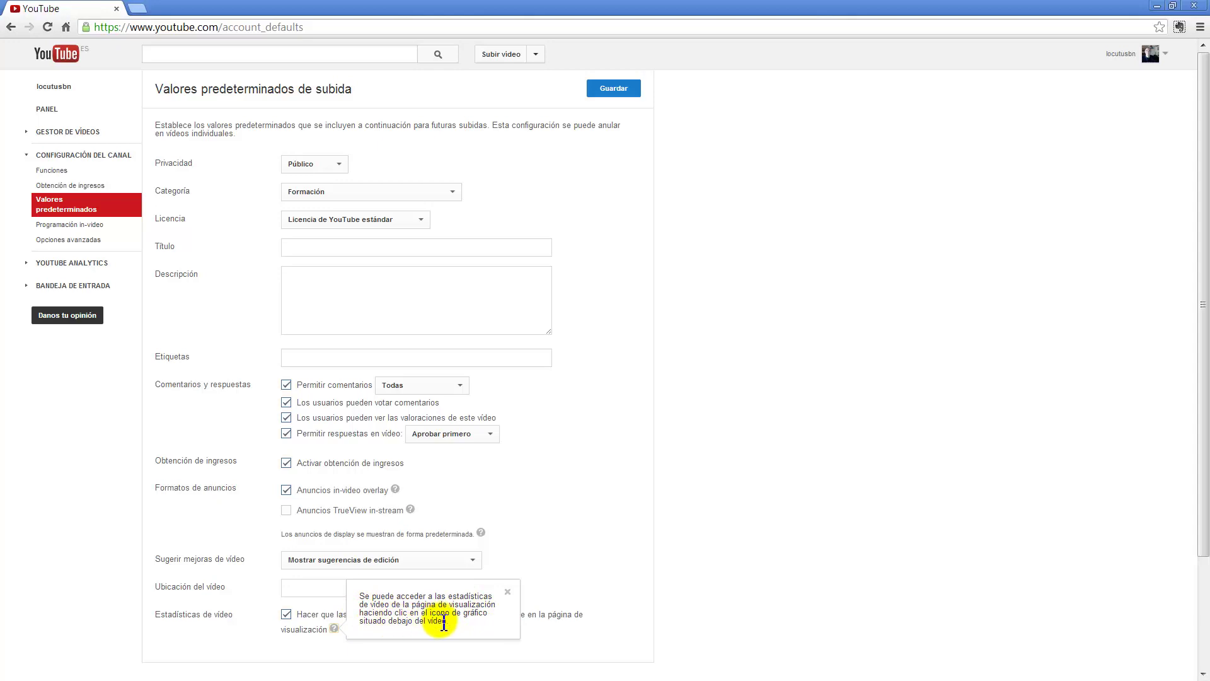
{"action": "left_click", "coordinate": [507, 592]}
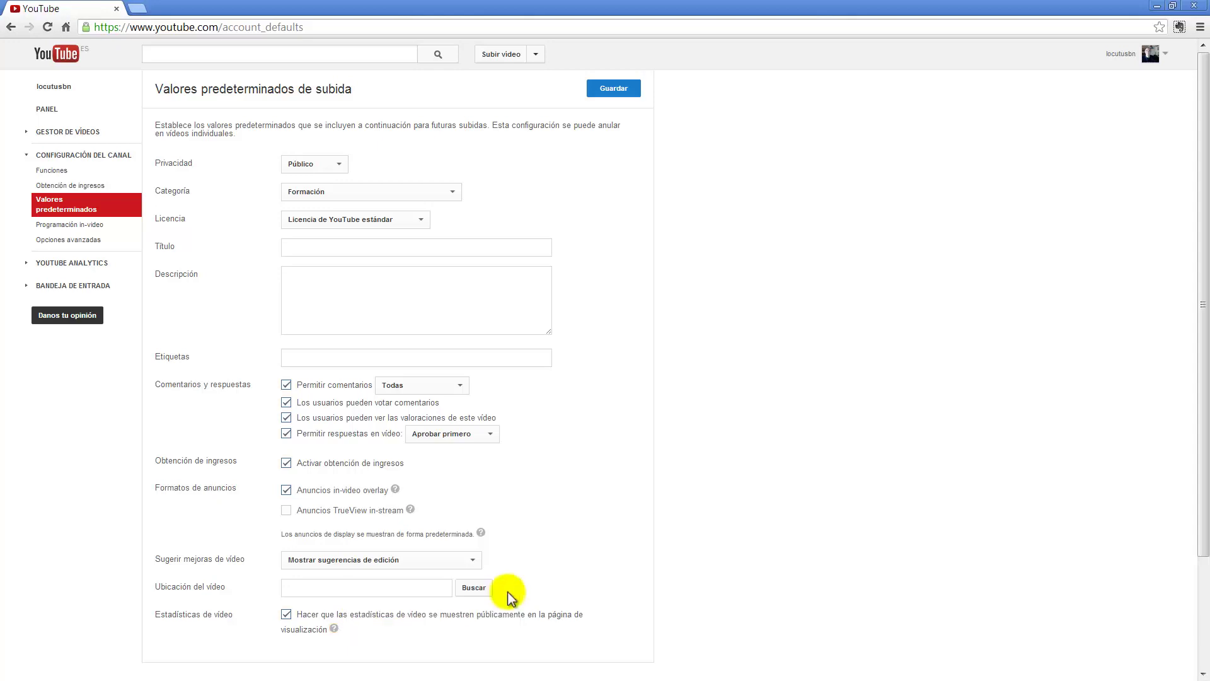